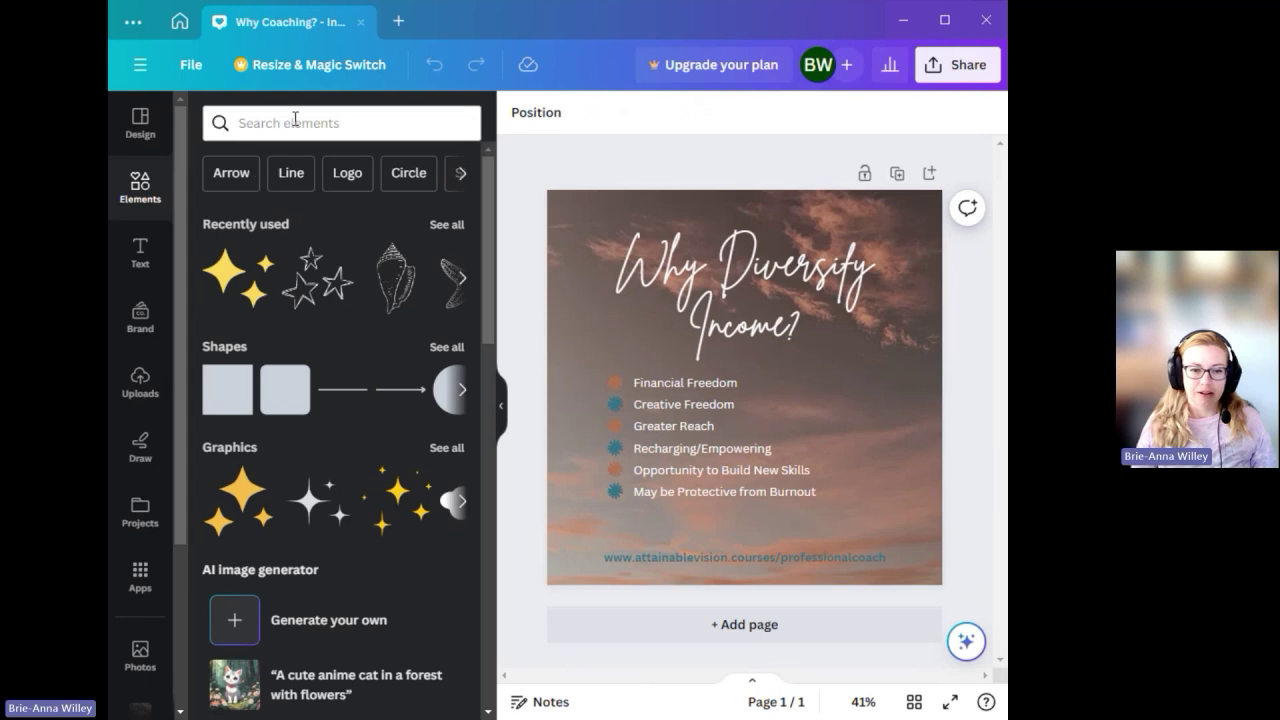
Search the elements for "flowers" and browse through the graphics results.
{"action": "type", "text": "flowers"}
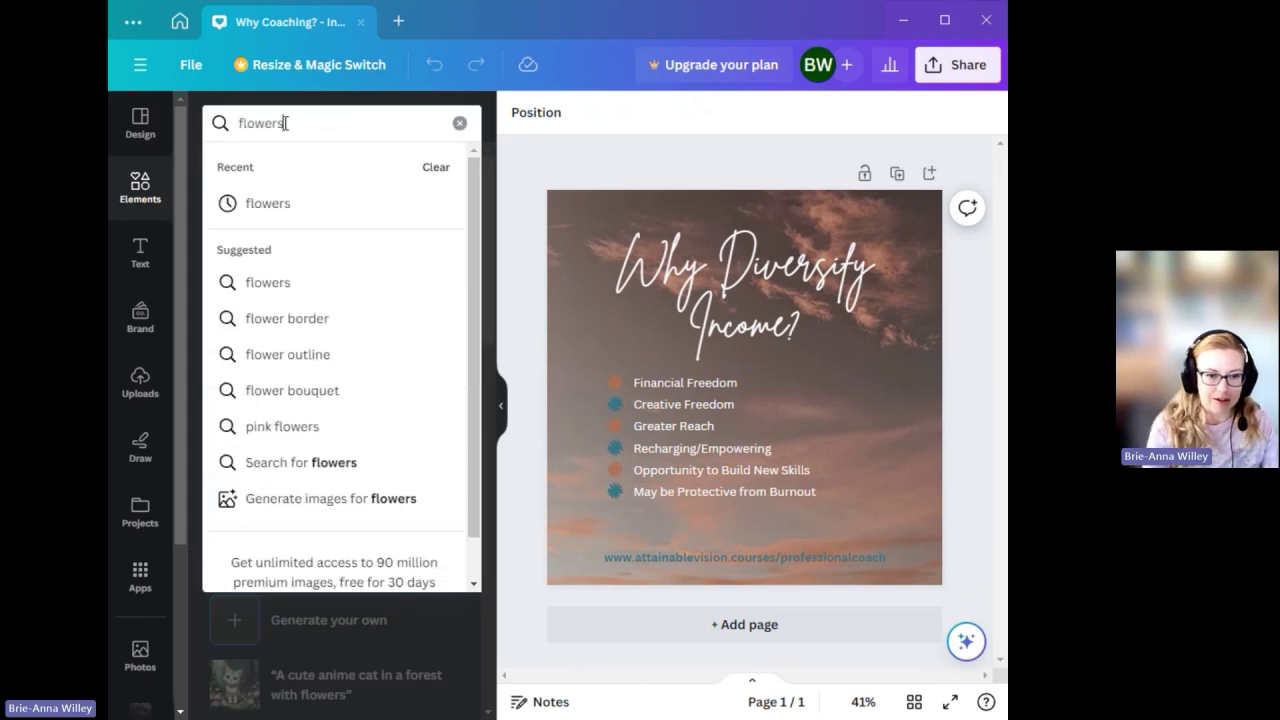
{"action": "left_click", "coordinate": [286, 207]}
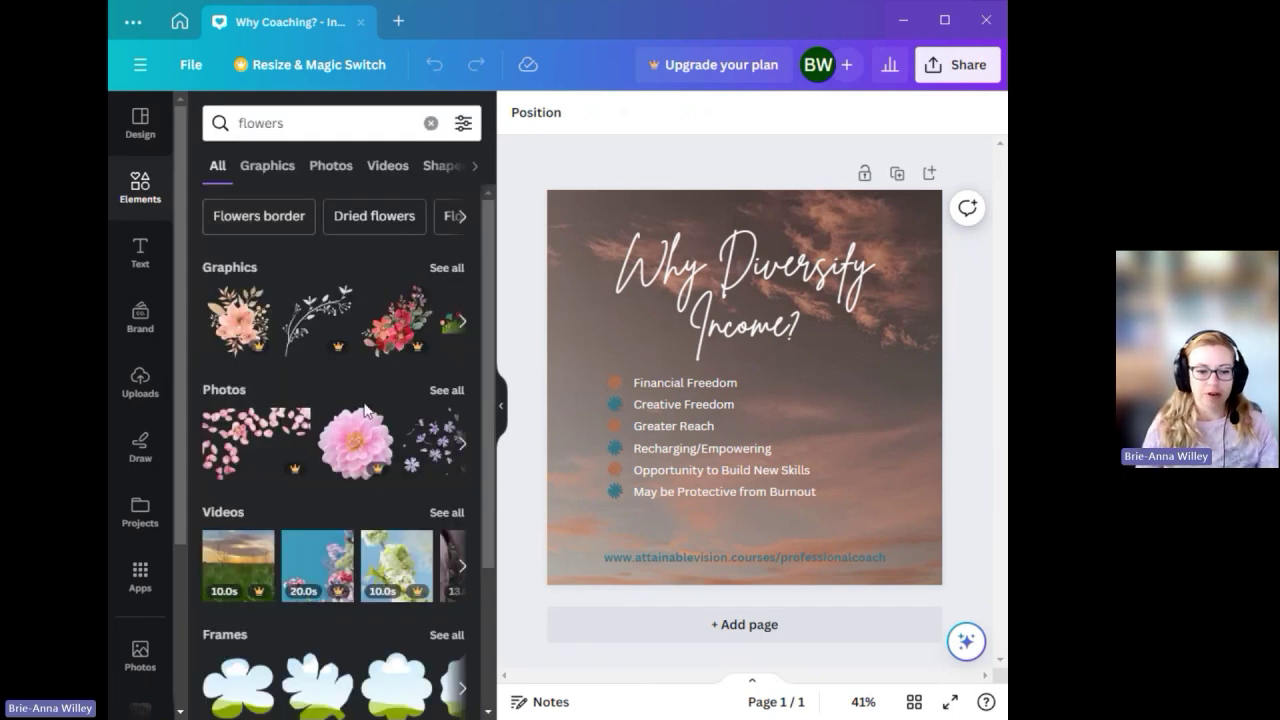
{"action": "left_click", "coordinate": [462, 322]}
{"action": "left_click", "coordinate": [462, 322]}
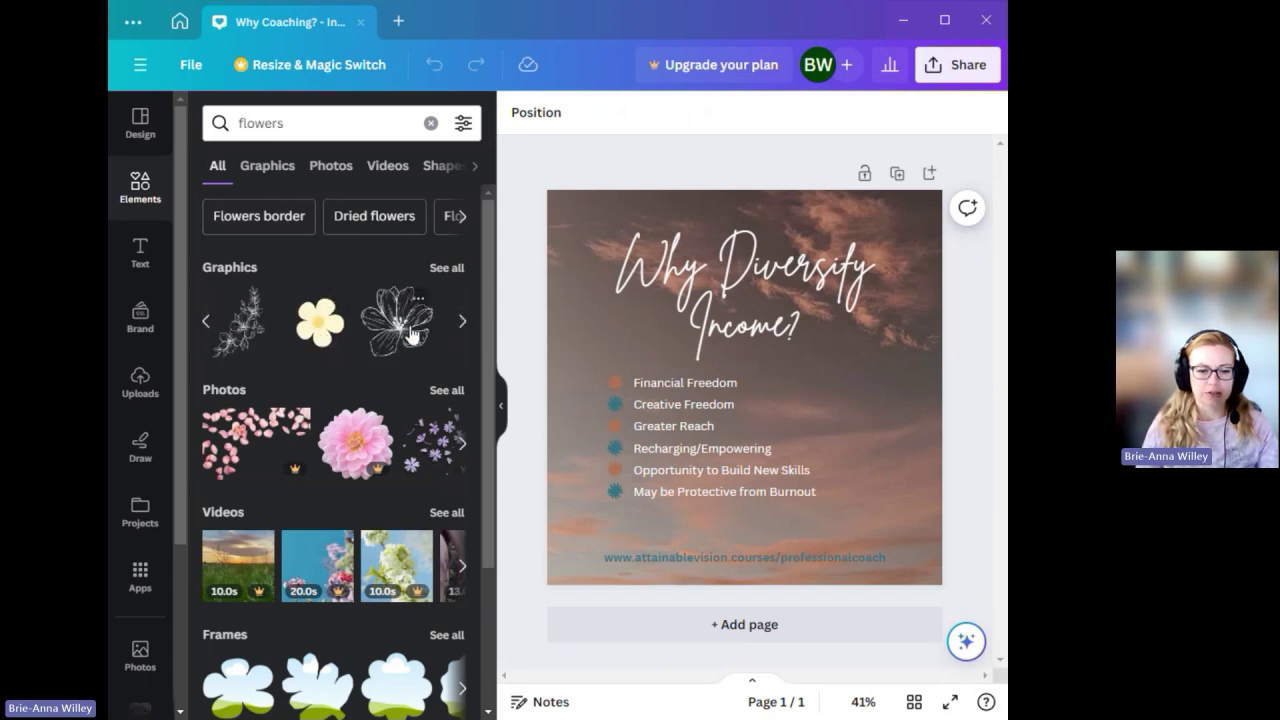
{"action": "left_click", "coordinate": [462, 322]}
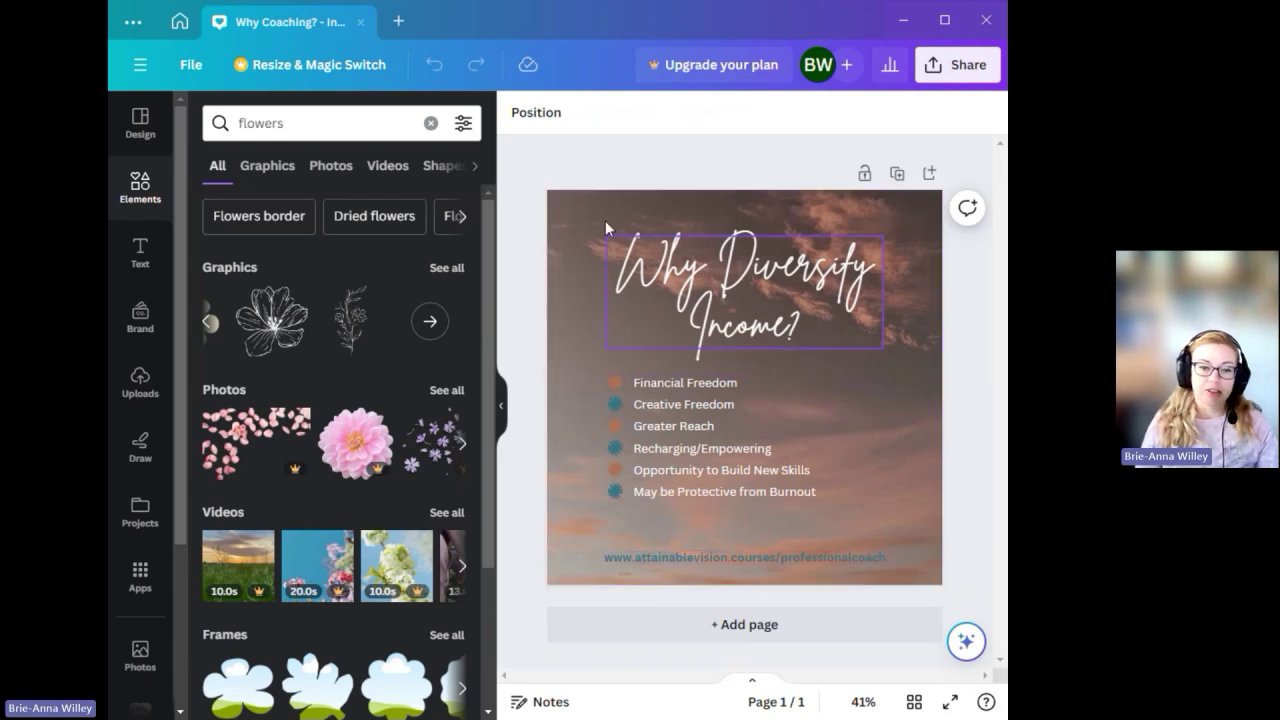
Create a landscape Facebook post in a maximized window and apply the recently used red envelope card template.
{"action": "left_click", "coordinate": [400, 22]}
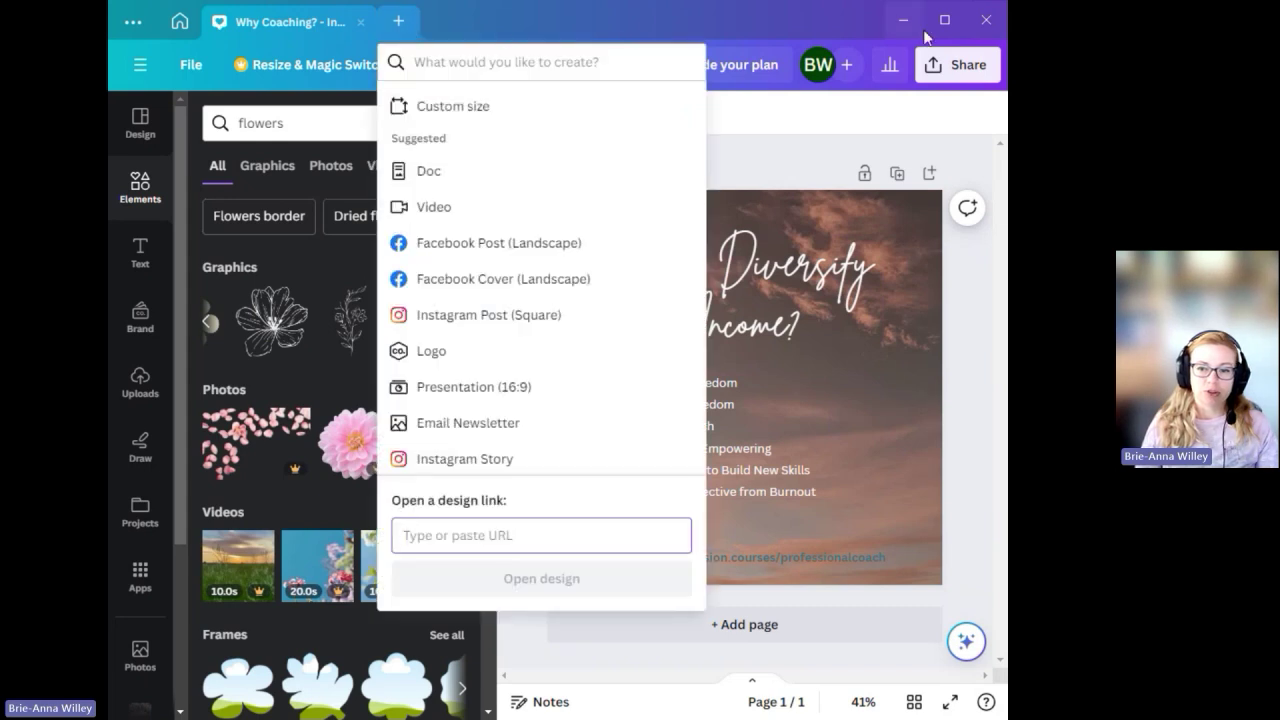
{"action": "left_click", "coordinate": [944, 22]}
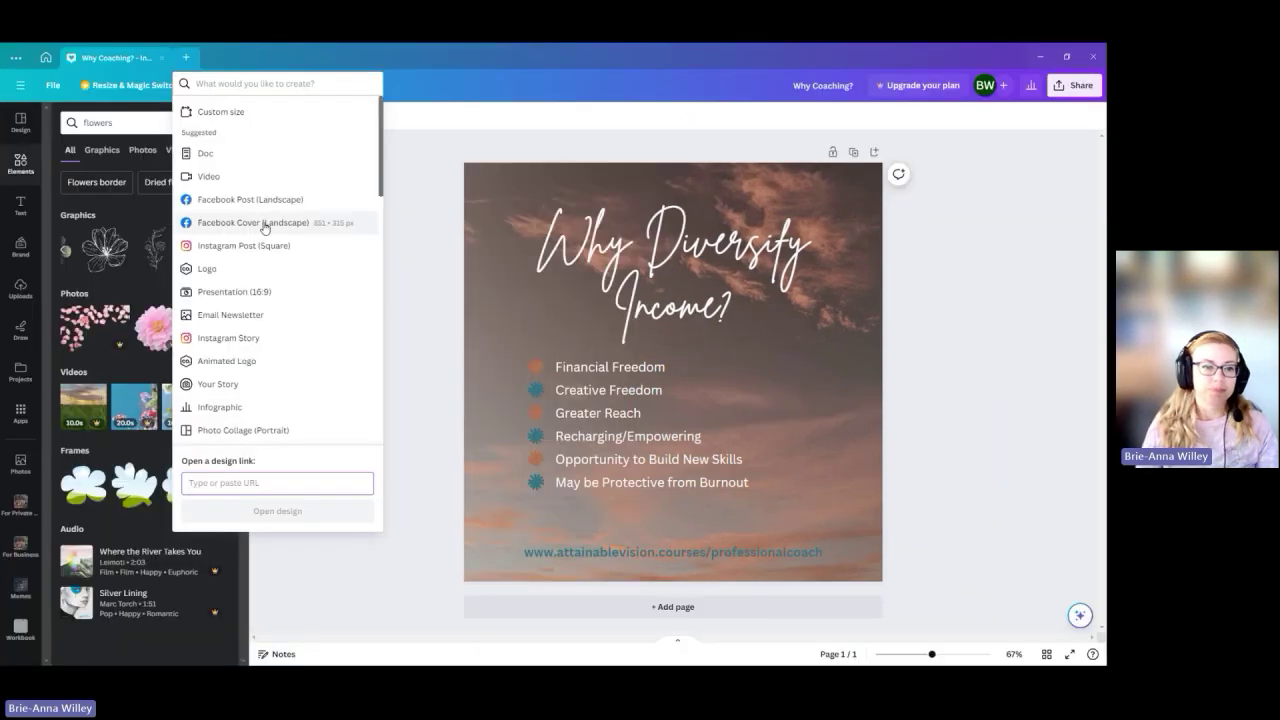
{"action": "left_click", "coordinate": [241, 203]}
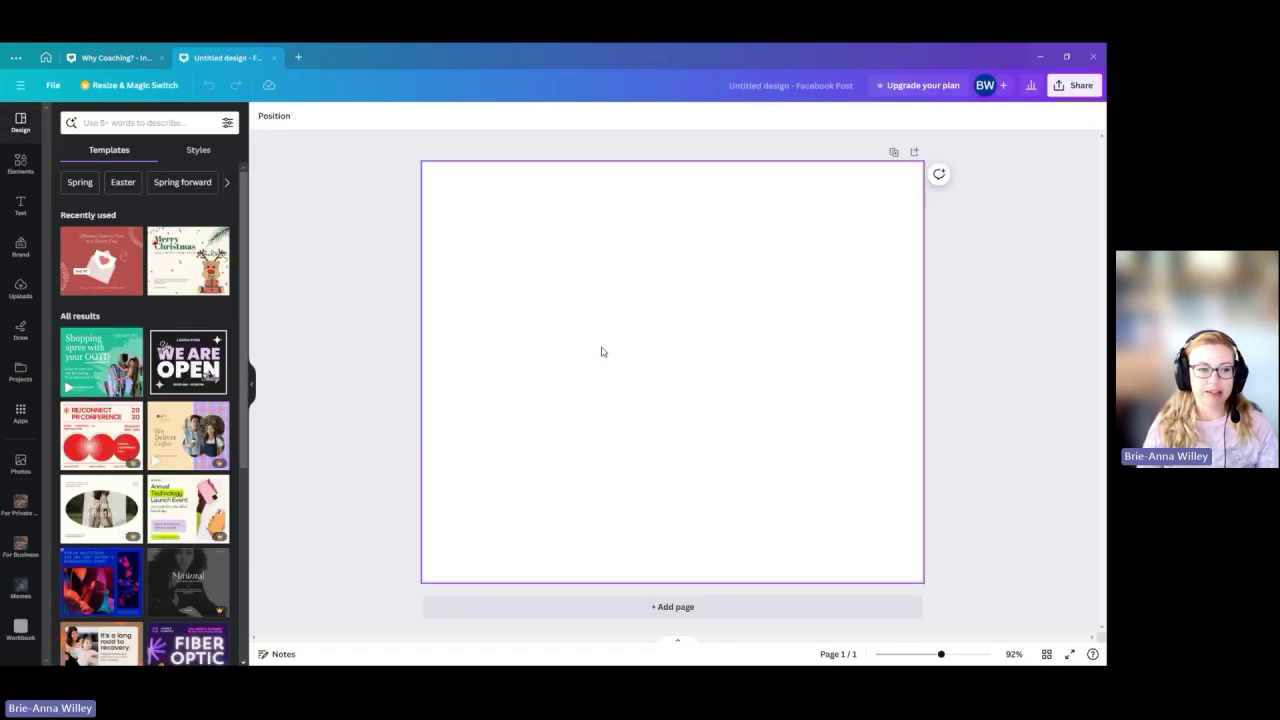
{"action": "left_click", "coordinate": [120, 278]}
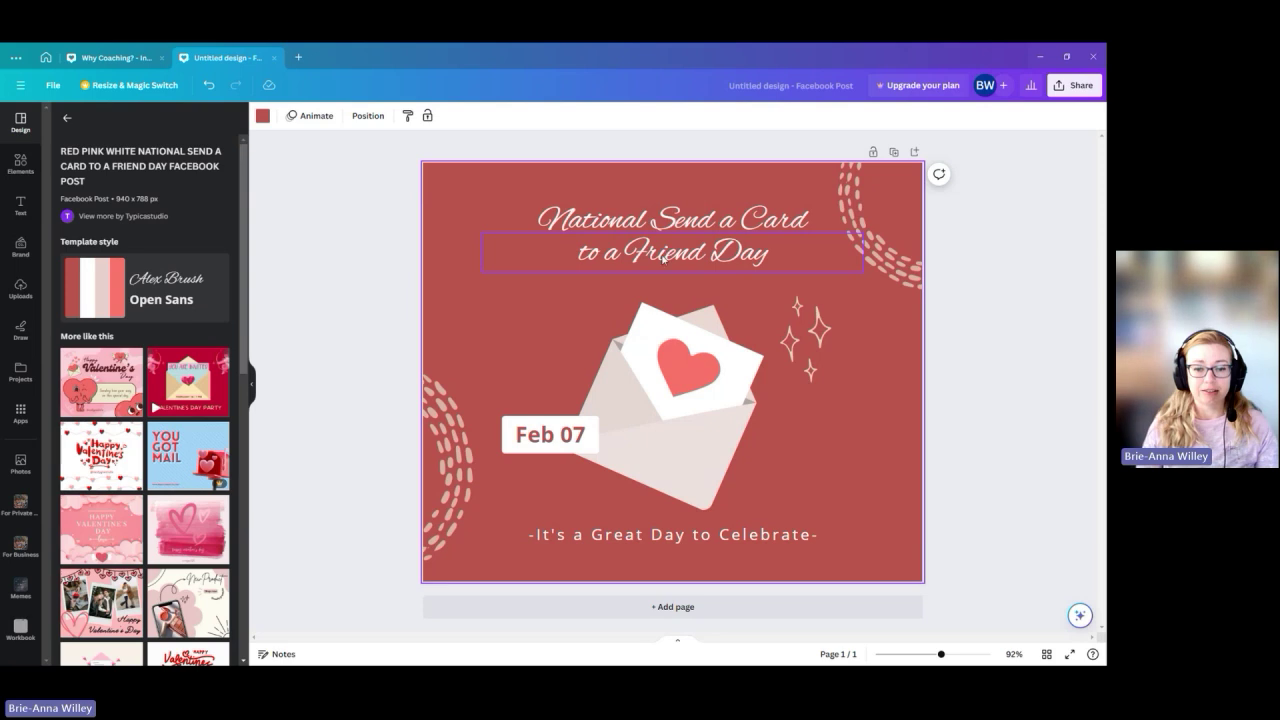
Replace the first headline line with "Attainable Vision LLC" and close the Facebook post design.
{"action": "left_click", "coordinate": [655, 220]}
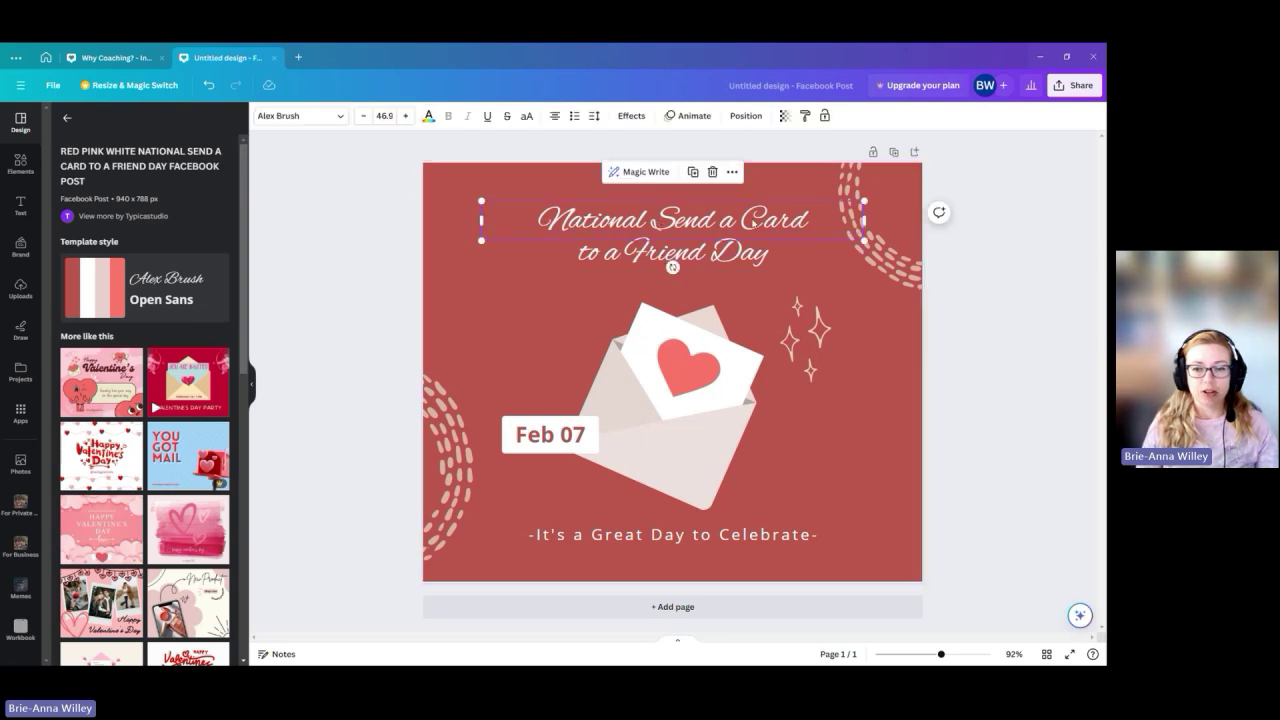
{"action": "double_click", "coordinate": [755, 224]}
{"action": "type", "text": "At"}
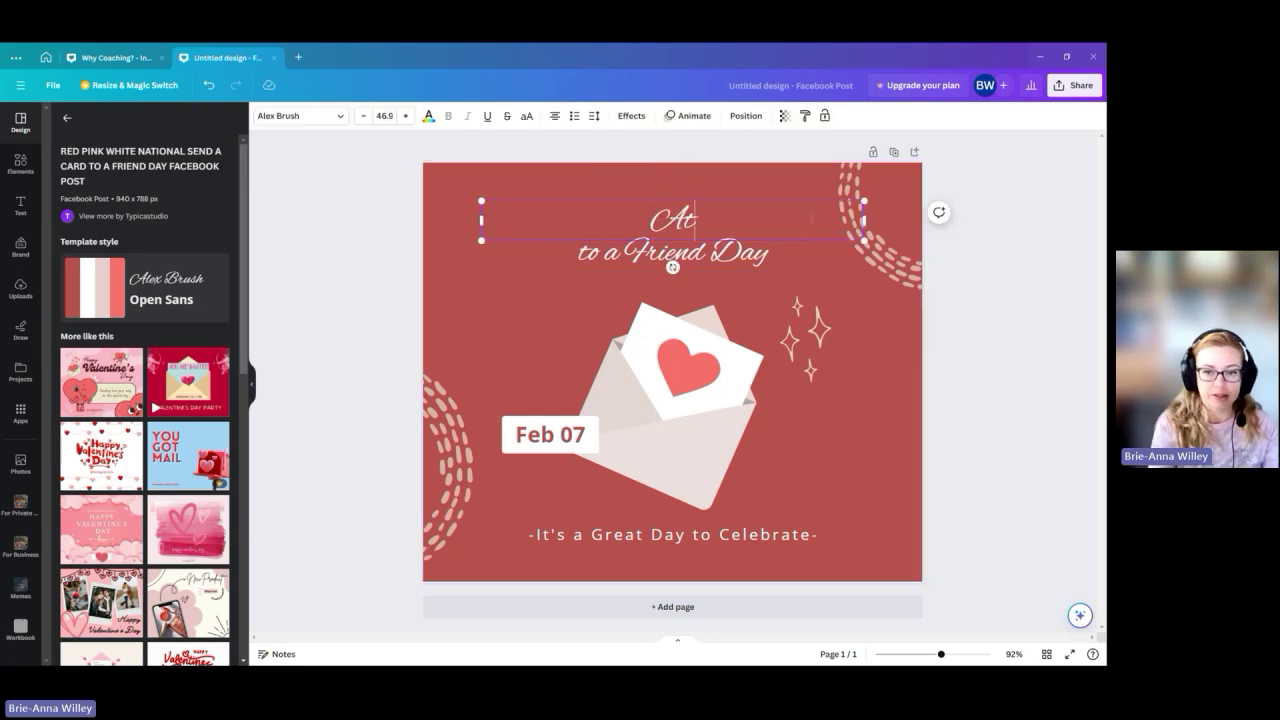
{"action": "type", "text": "tainable"}
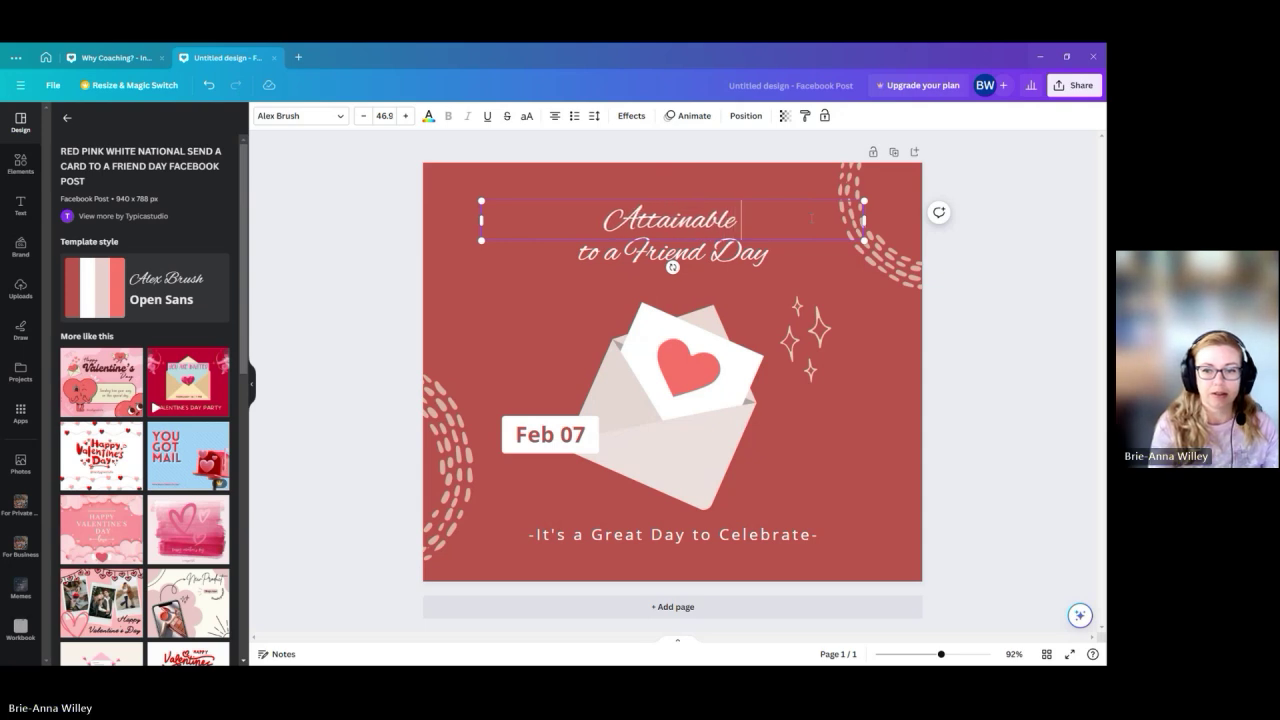
{"action": "type", "text": " Vision "}
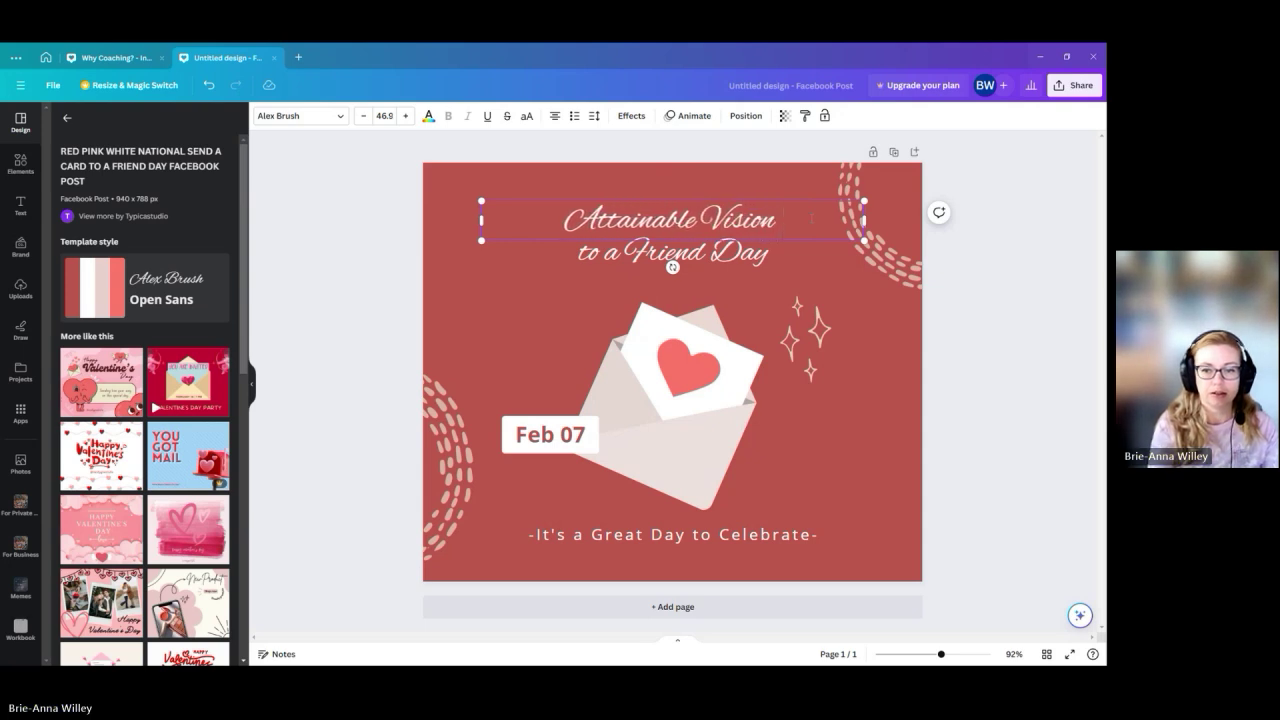
{"action": "type", "text": "LLC"}
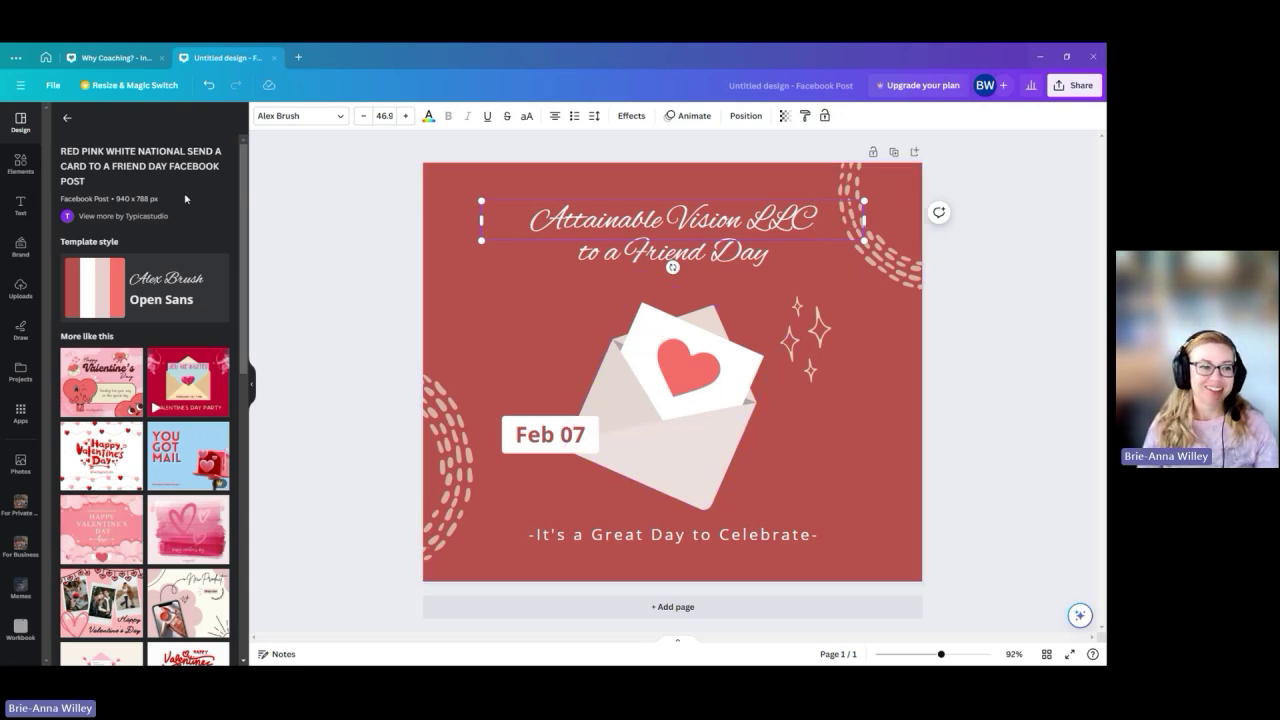
{"action": "left_click", "coordinate": [275, 59]}
Create a Your Story design from the existing Recharging/Empowering project and delete its purple sparkle graphic.
{"action": "left_click", "coordinate": [186, 57]}
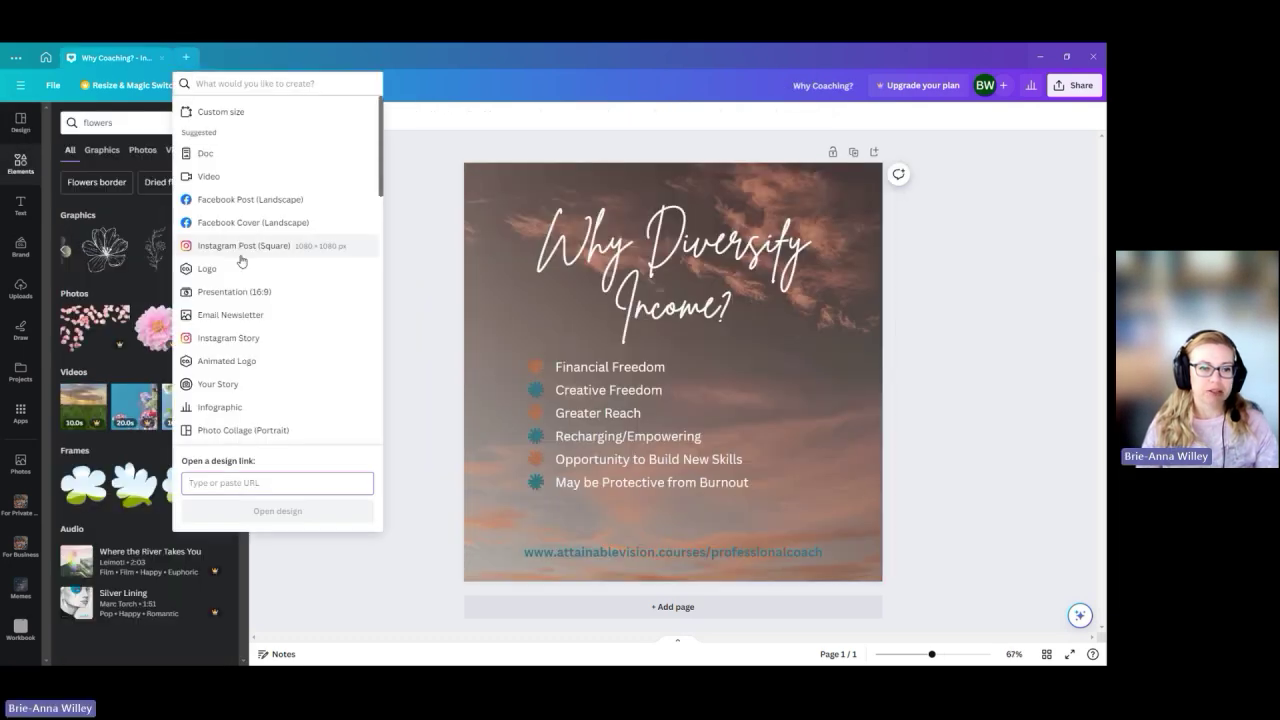
{"action": "left_click", "coordinate": [250, 338]}
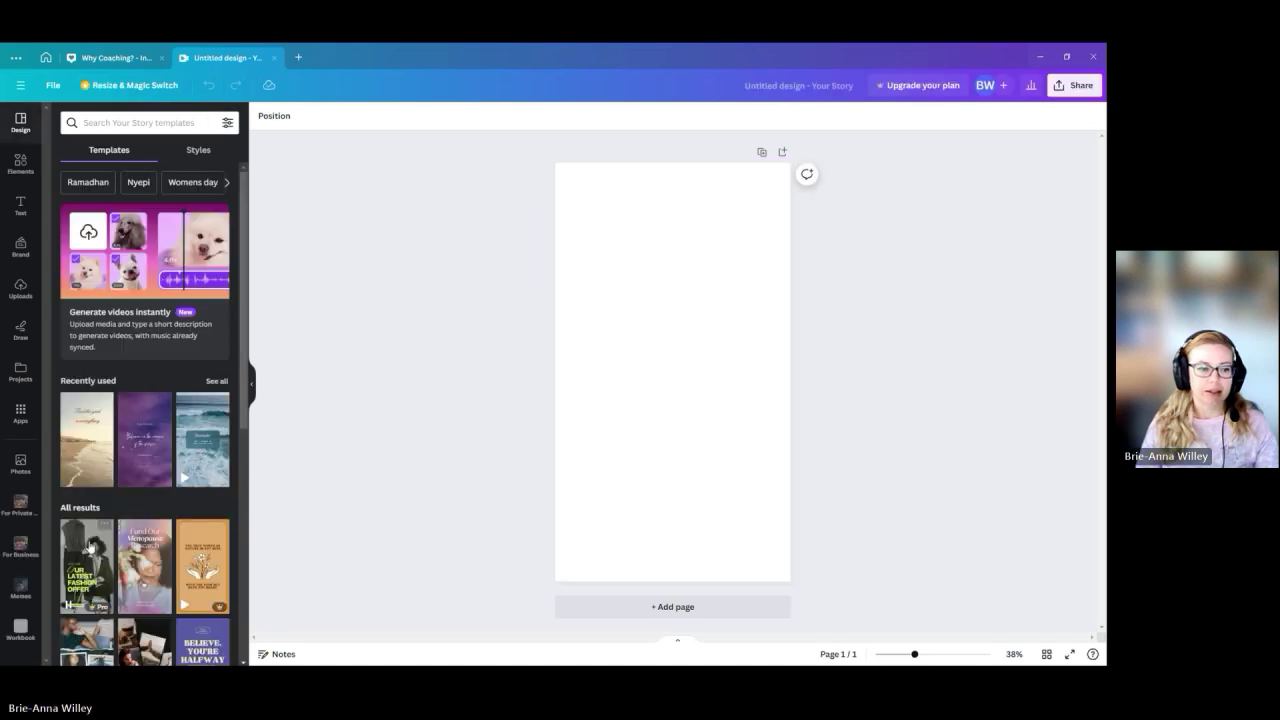
{"action": "left_click", "coordinate": [20, 370]}
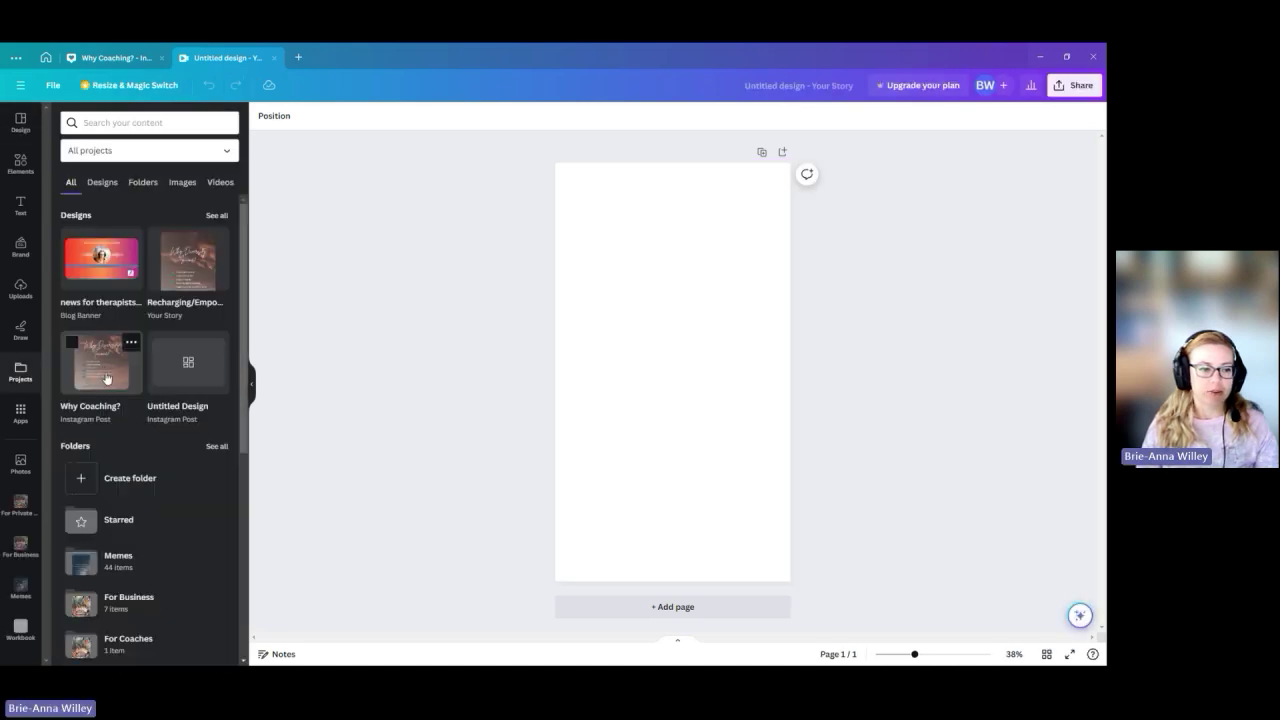
{"action": "left_click", "coordinate": [190, 285]}
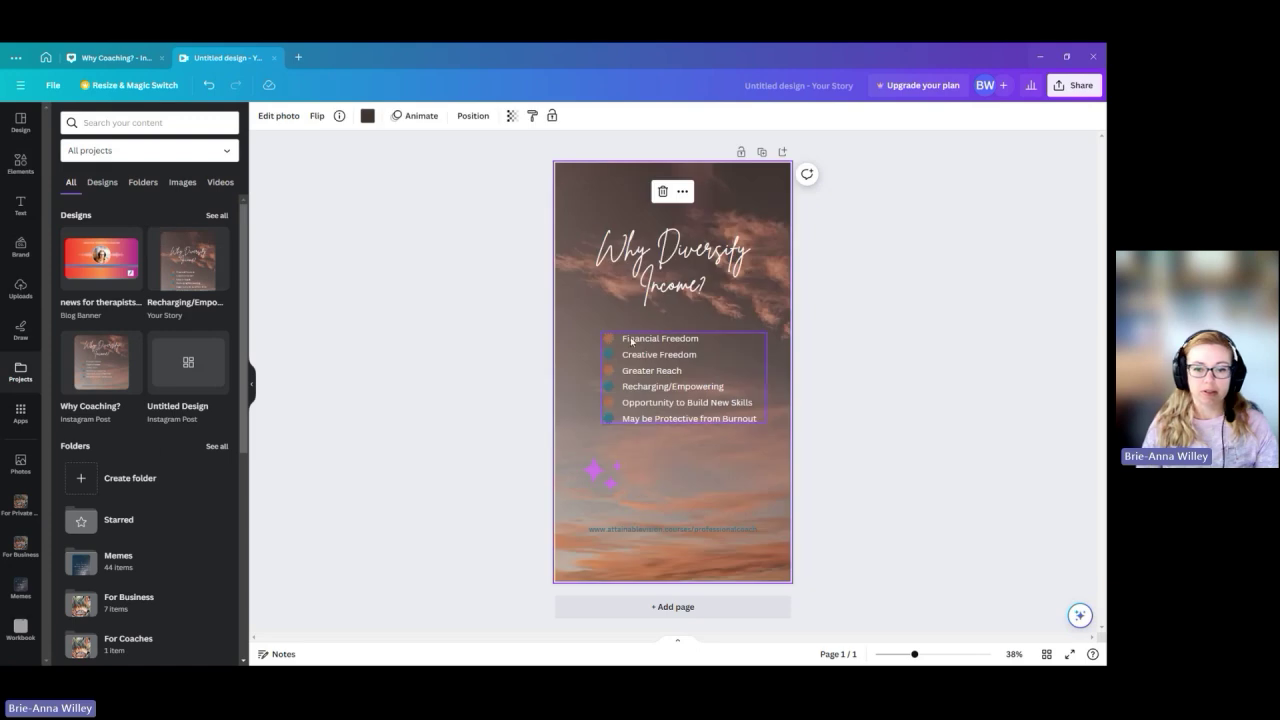
{"action": "left_click", "coordinate": [612, 477]}
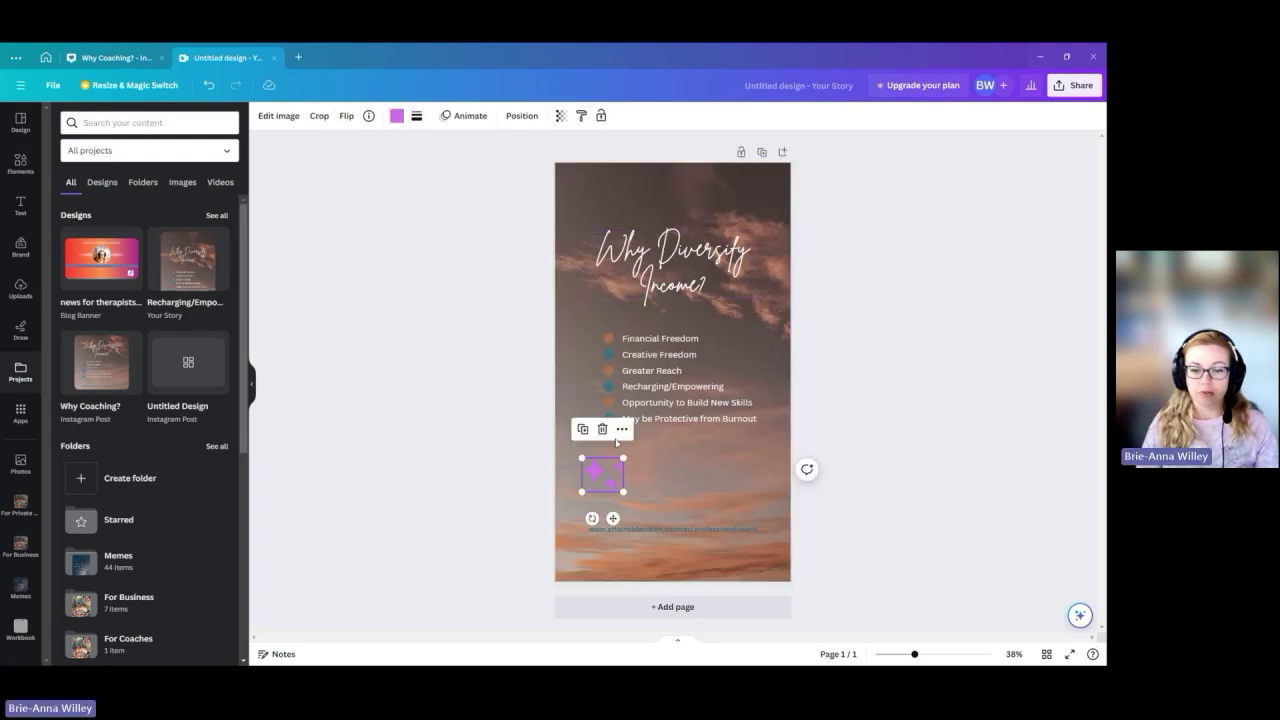
{"action": "left_click", "coordinate": [611, 430]}
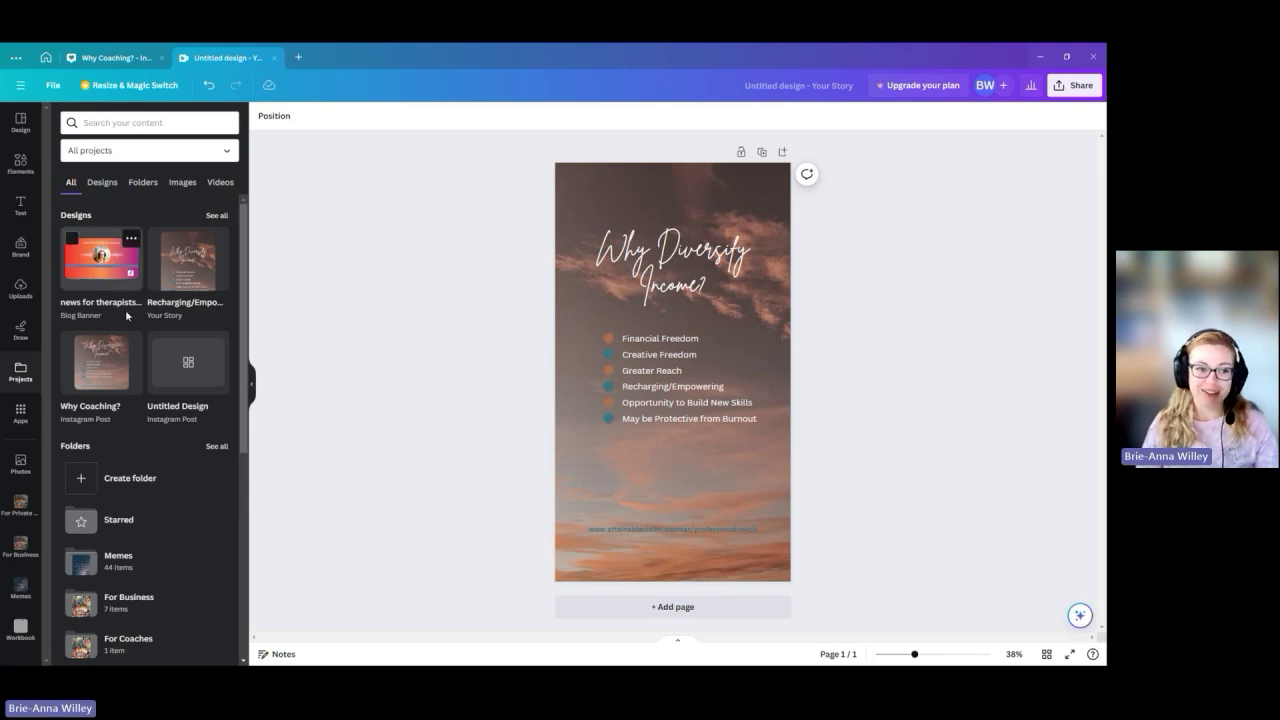
Dismiss adding the "news for therapists" blog banner as a template and close both open designs.
{"action": "left_click", "coordinate": [107, 282]}
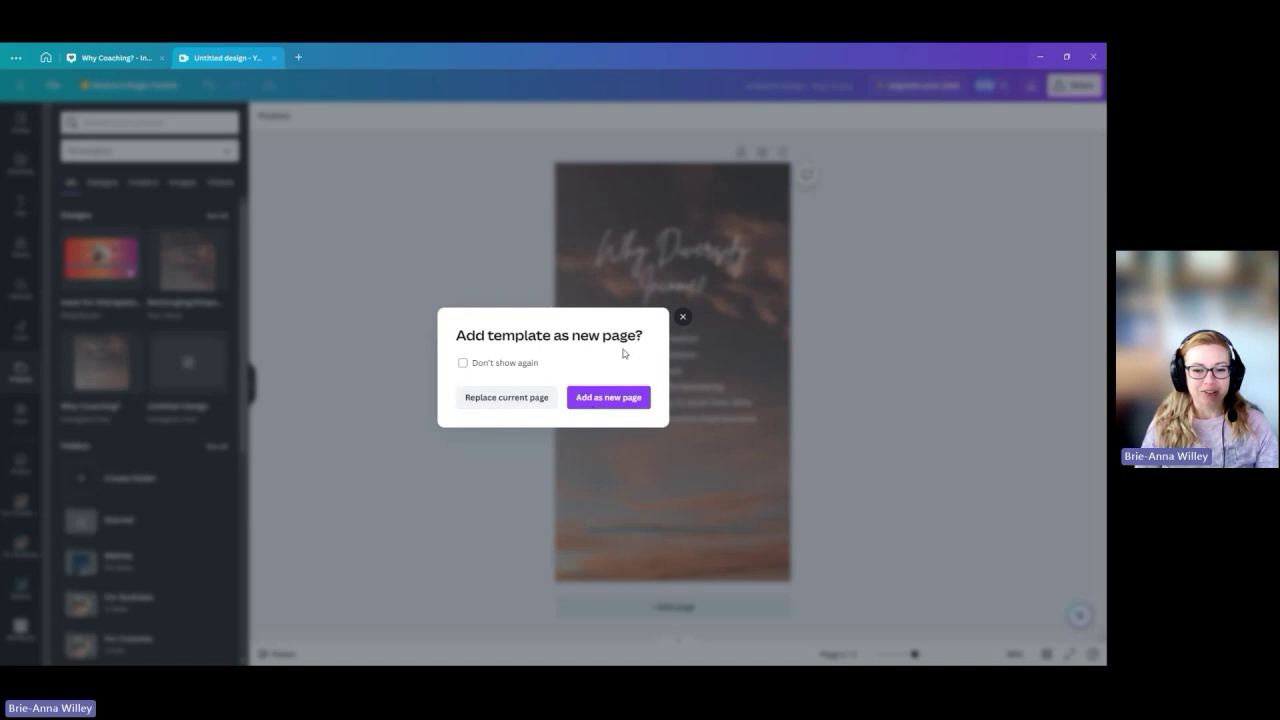
{"action": "left_click", "coordinate": [683, 319]}
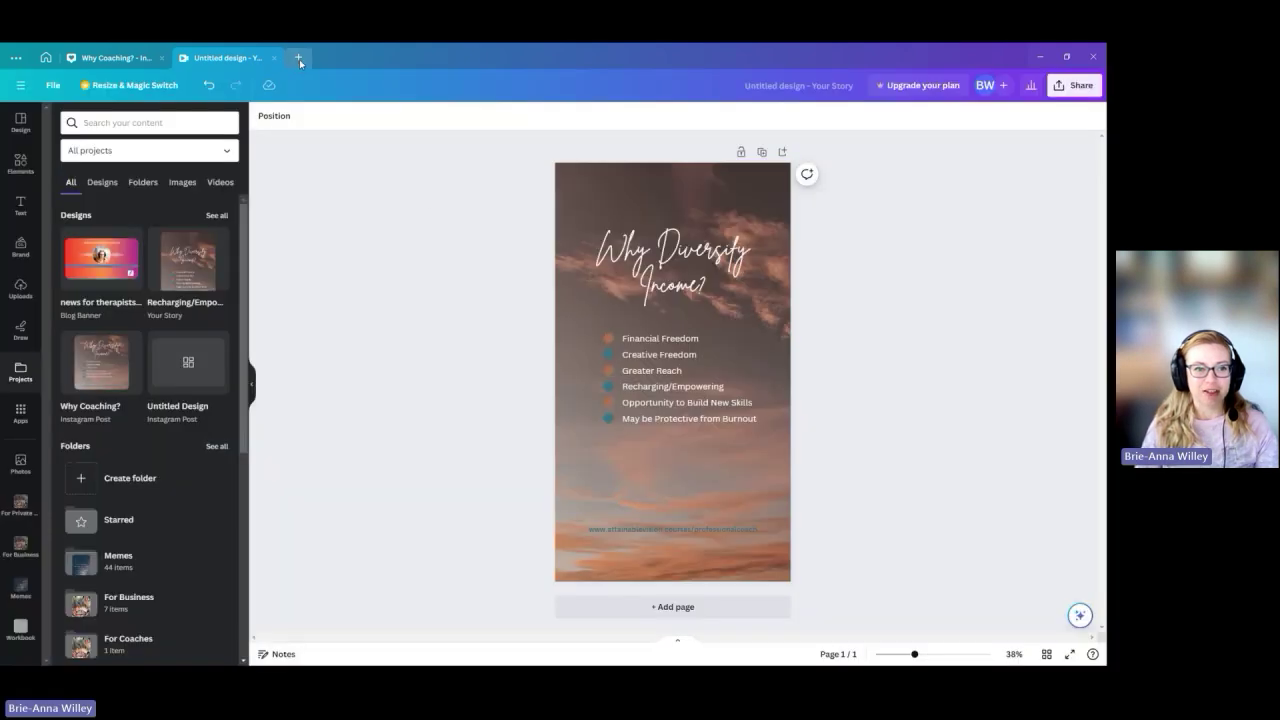
{"action": "left_click", "coordinate": [274, 57]}
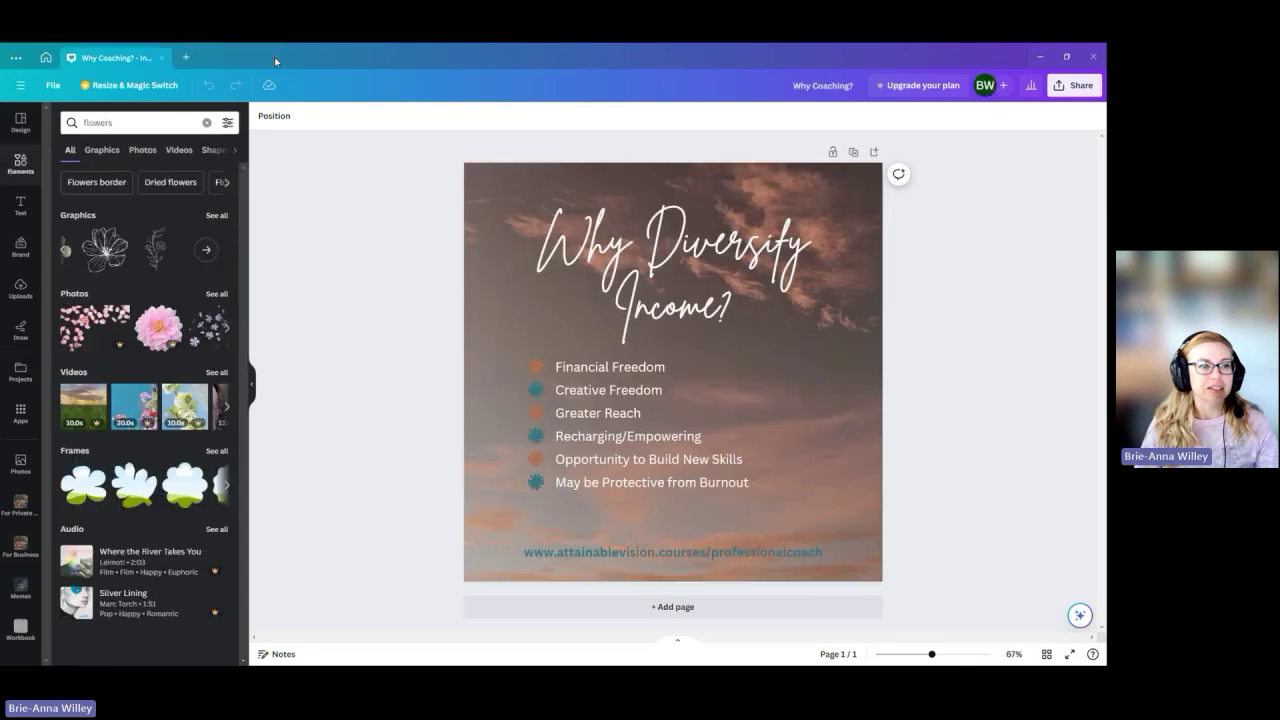
{"action": "left_click", "coordinate": [162, 58]}
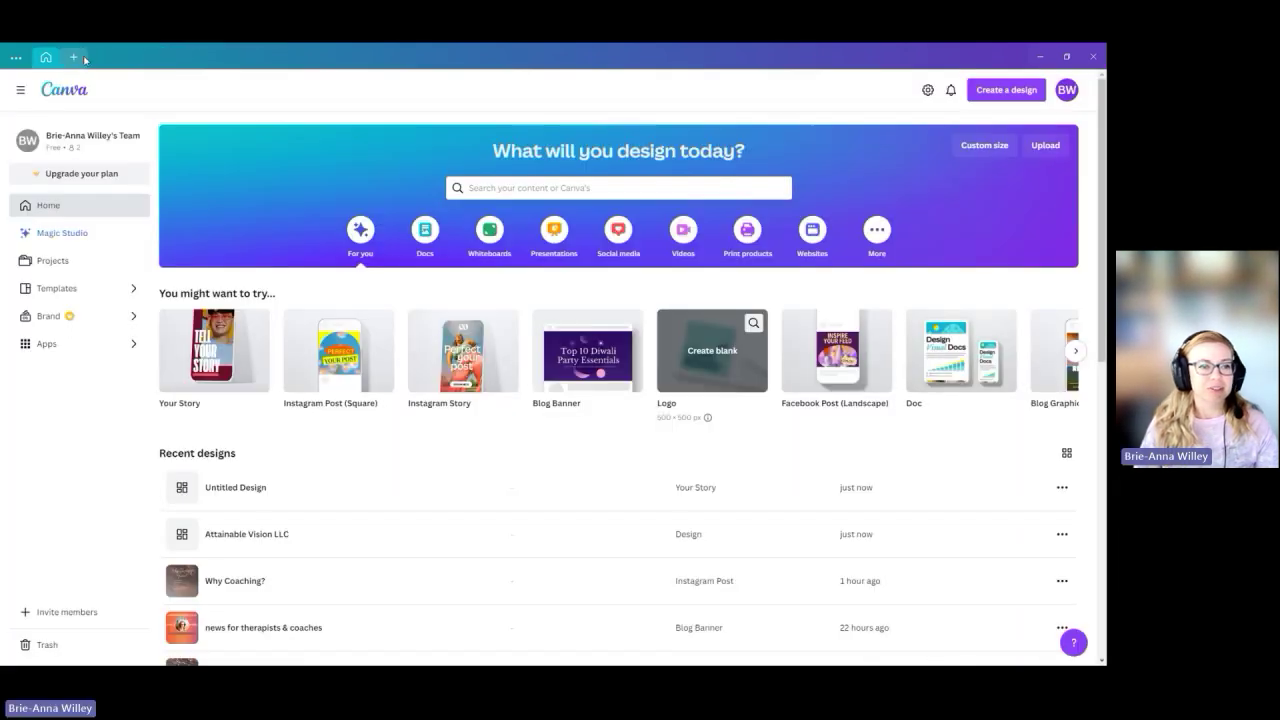
Move the "Attainable Vision LLC" design and the untitled Your Story design from the projects to the trash.
{"action": "left_click", "coordinate": [74, 58]}
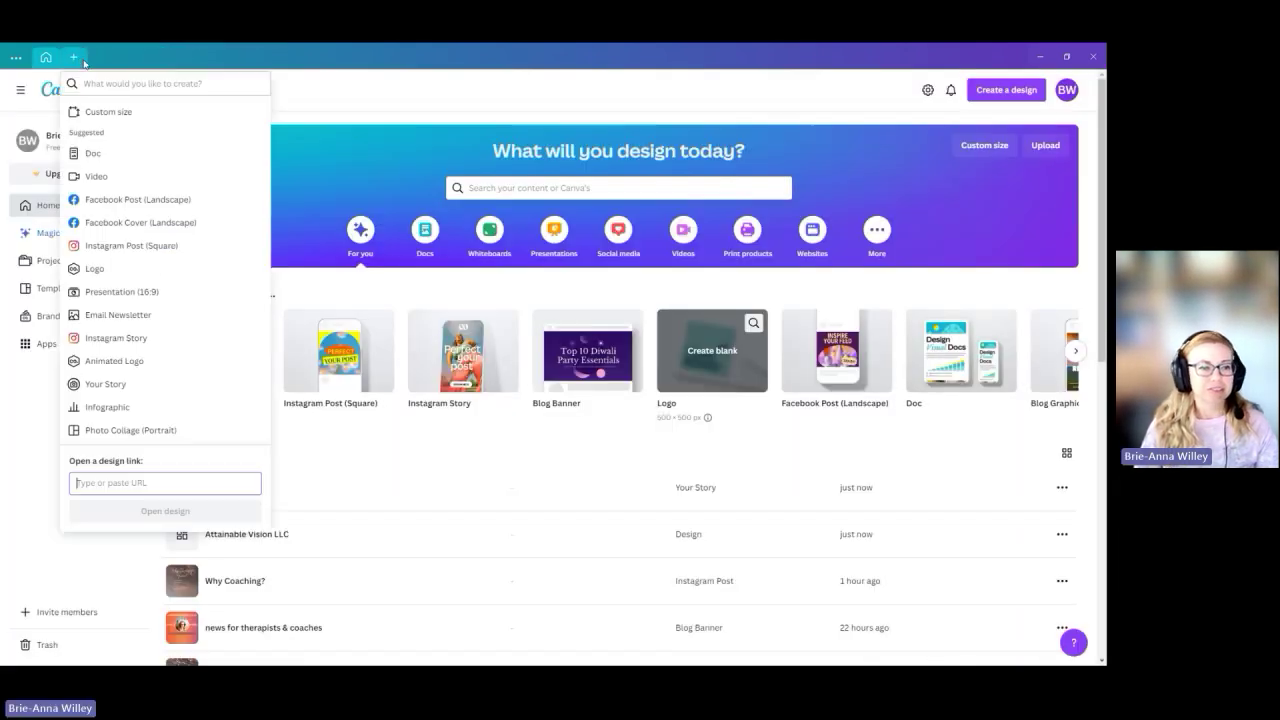
{"action": "left_click", "coordinate": [38, 272]}
{"action": "left_click", "coordinate": [45, 264]}
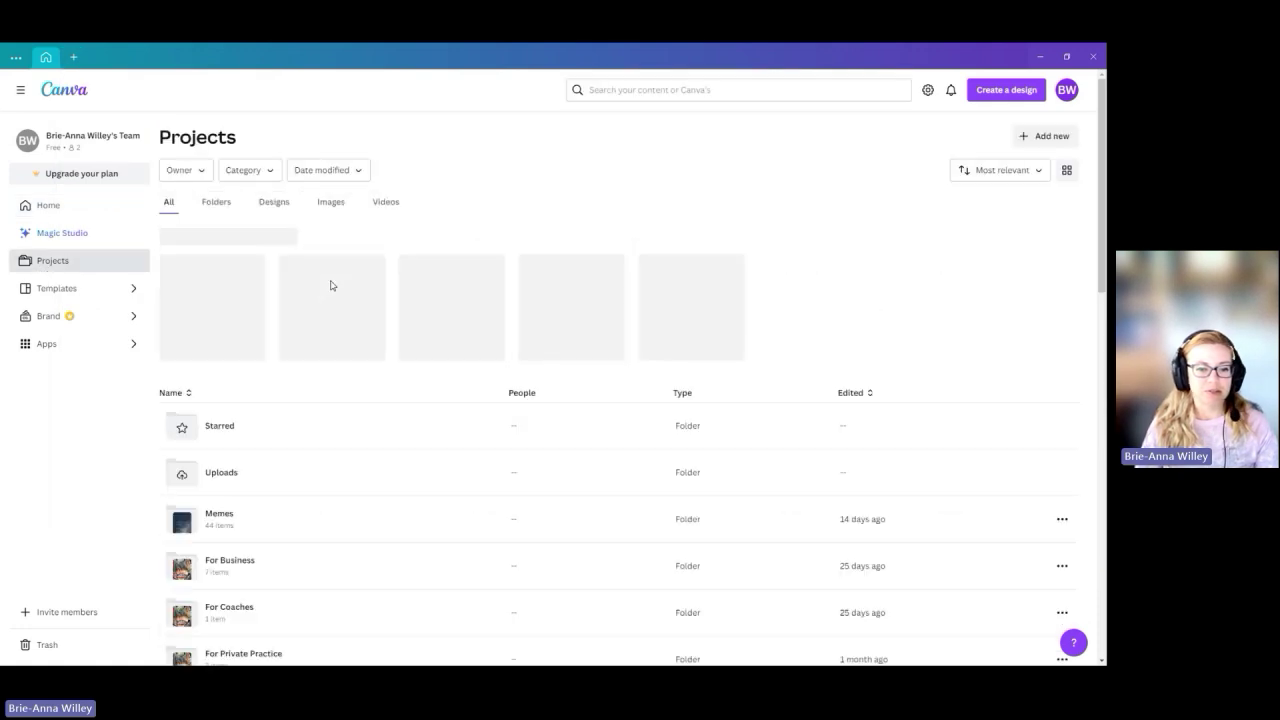
{"action": "mouse_move", "coordinate": [360, 330]}
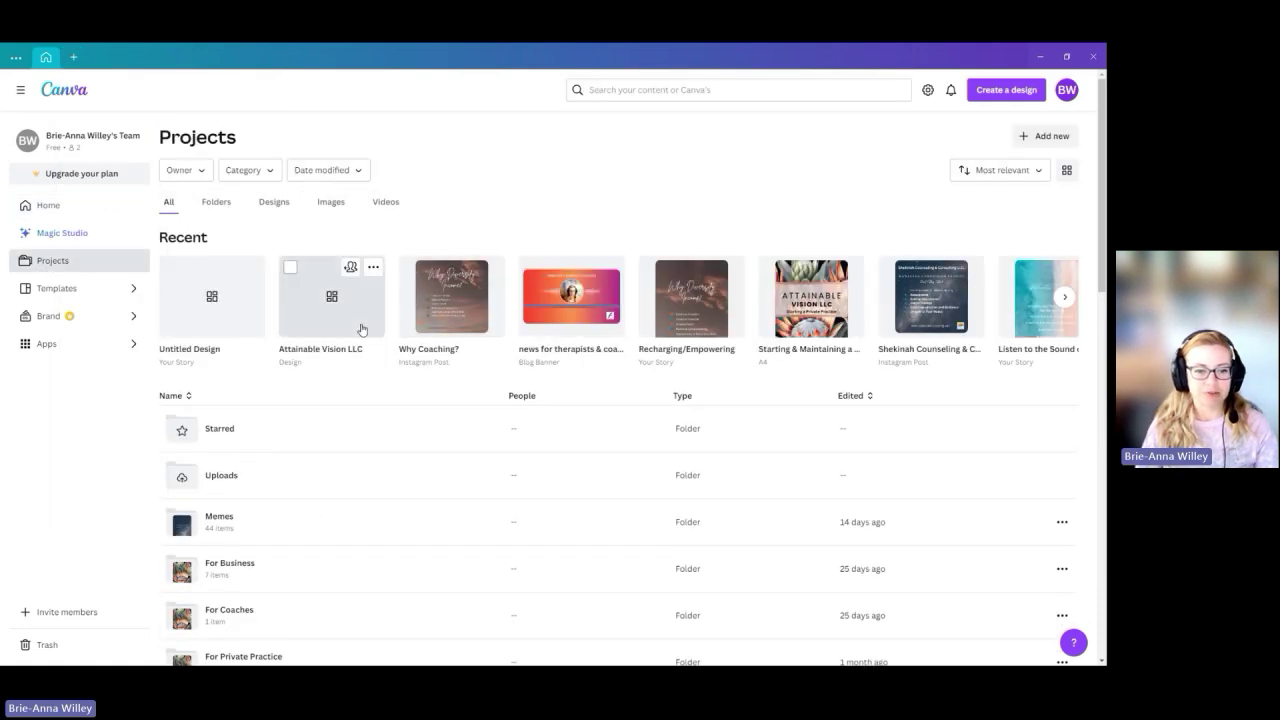
{"action": "left_click", "coordinate": [374, 270]}
{"action": "left_click", "coordinate": [410, 512]}
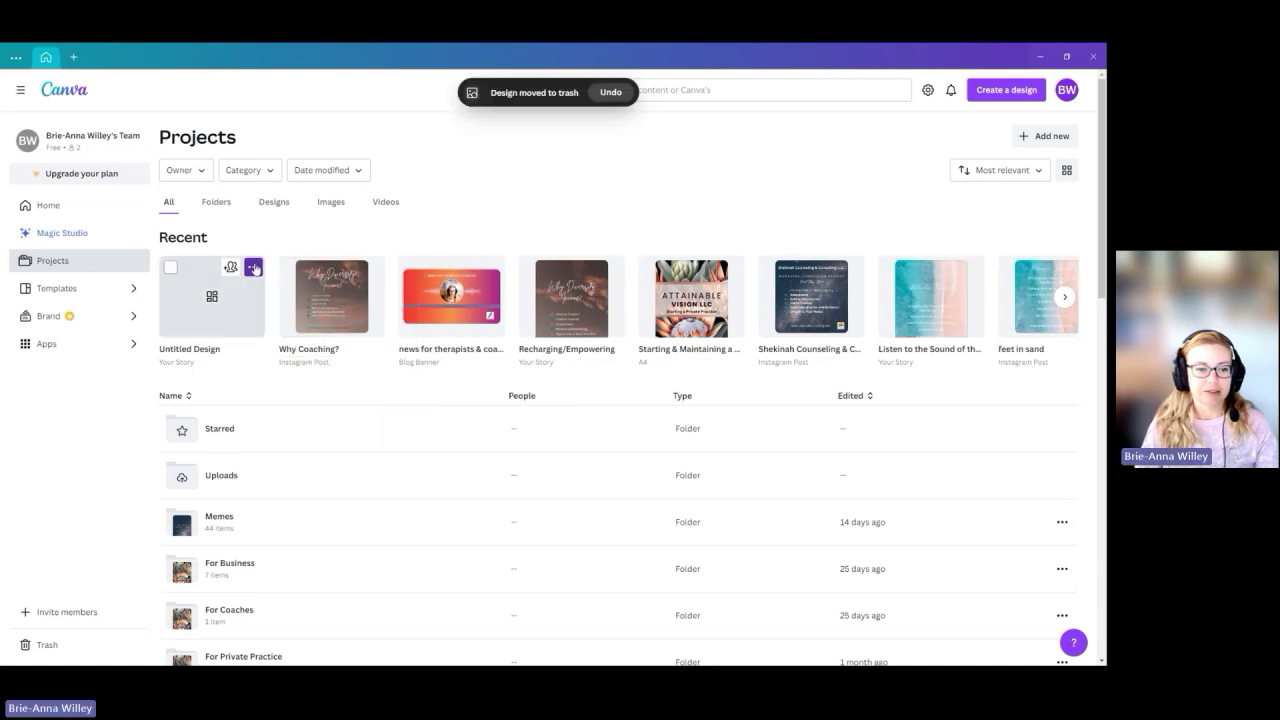
{"action": "left_click", "coordinate": [253, 267]}
{"action": "left_click", "coordinate": [297, 511]}
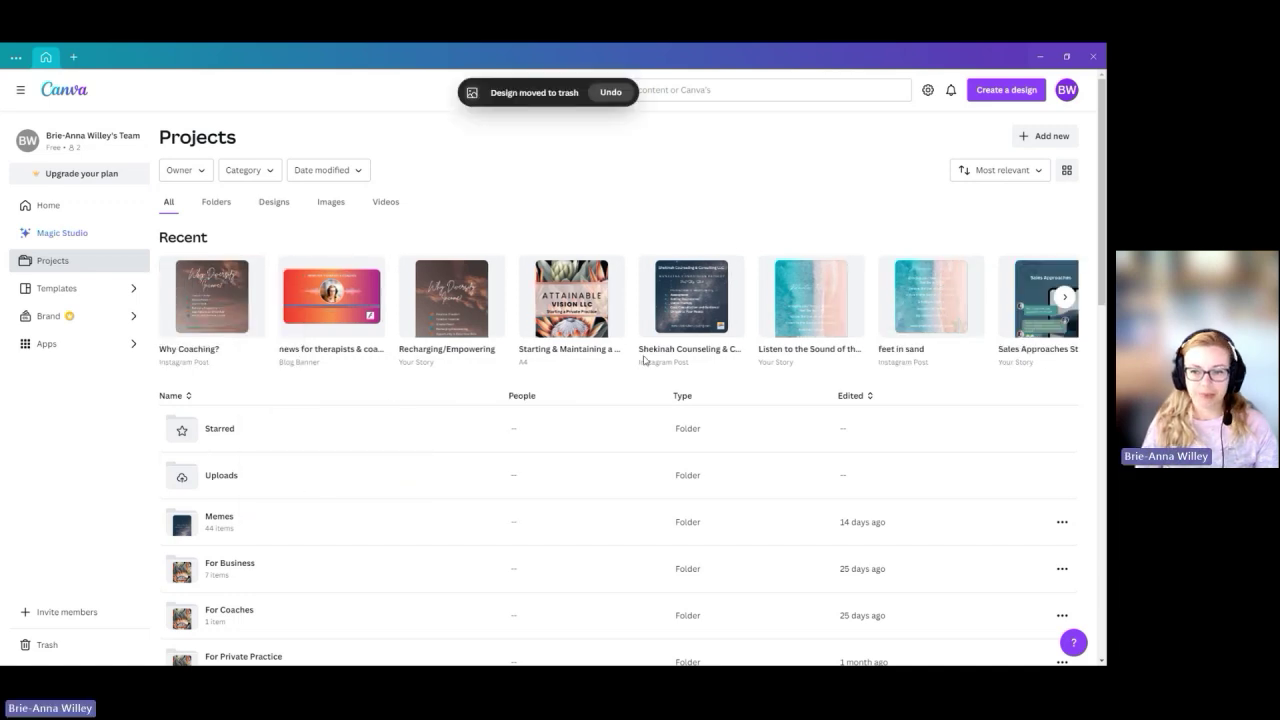
Open the "Listen to the Sound of the waves" story design and view its available uploads and text styles.
{"action": "left_click", "coordinate": [812, 306]}
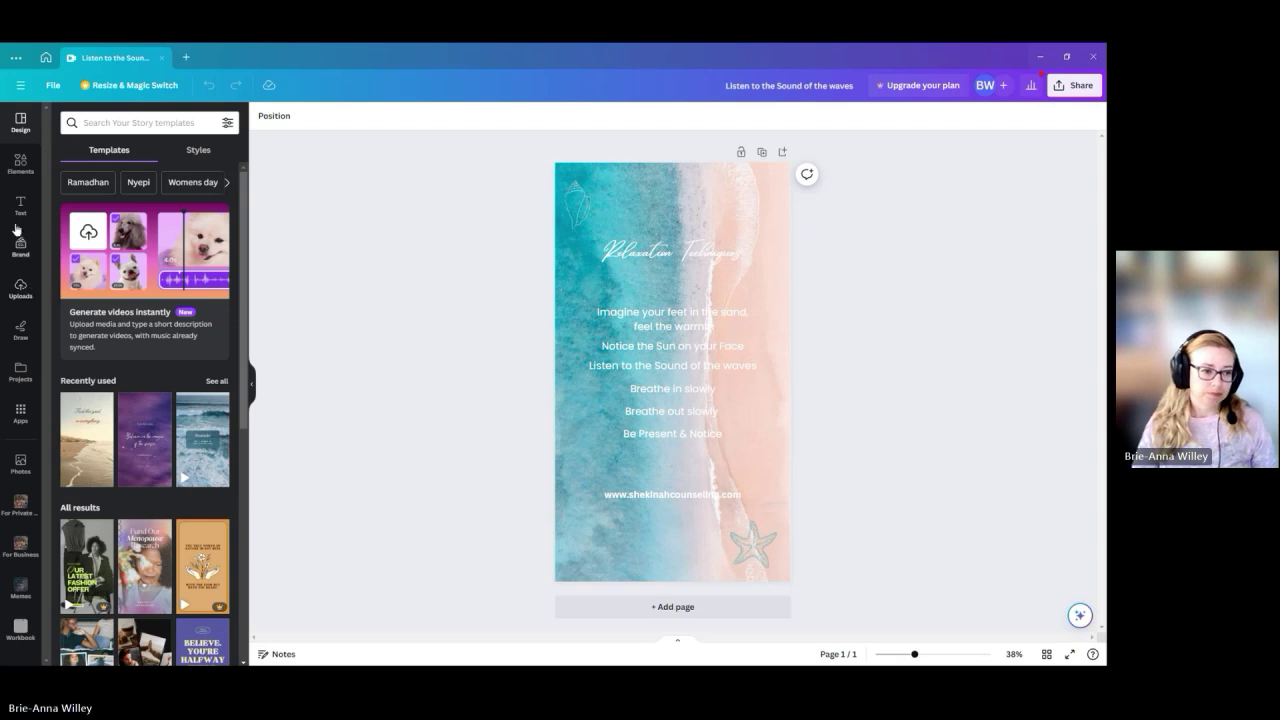
{"action": "left_click", "coordinate": [20, 290]}
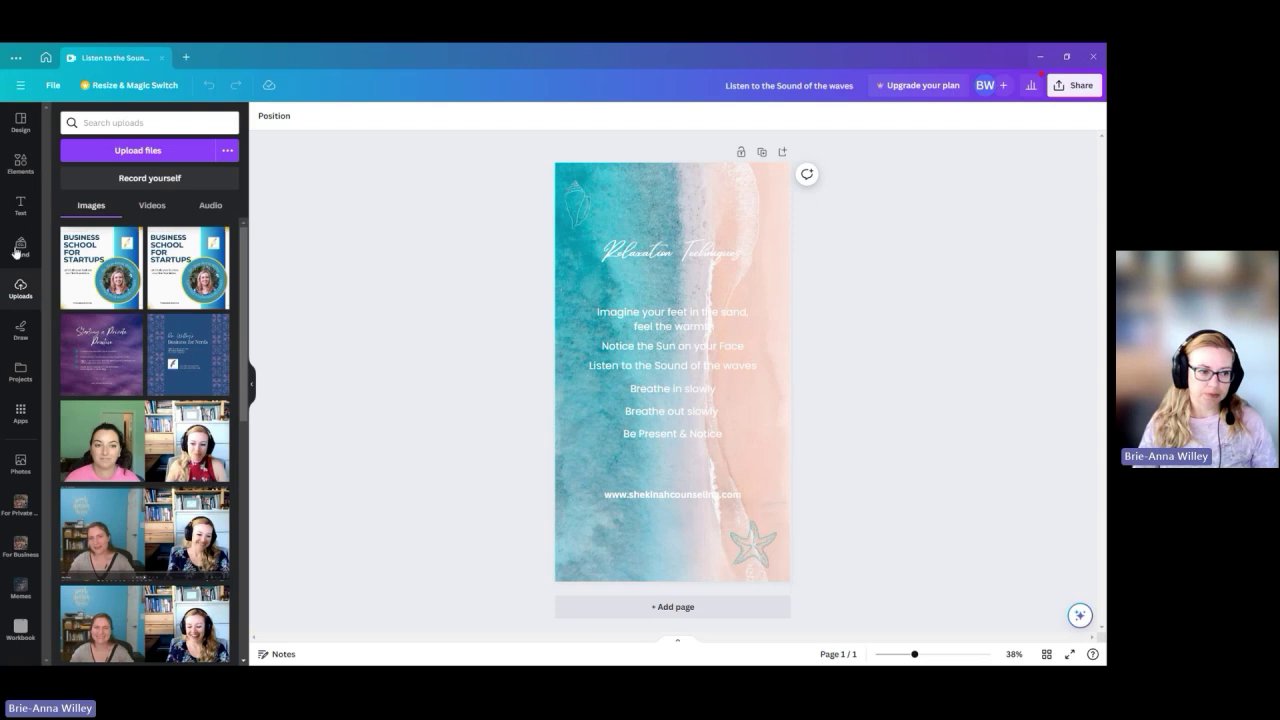
{"action": "left_click", "coordinate": [20, 206]}
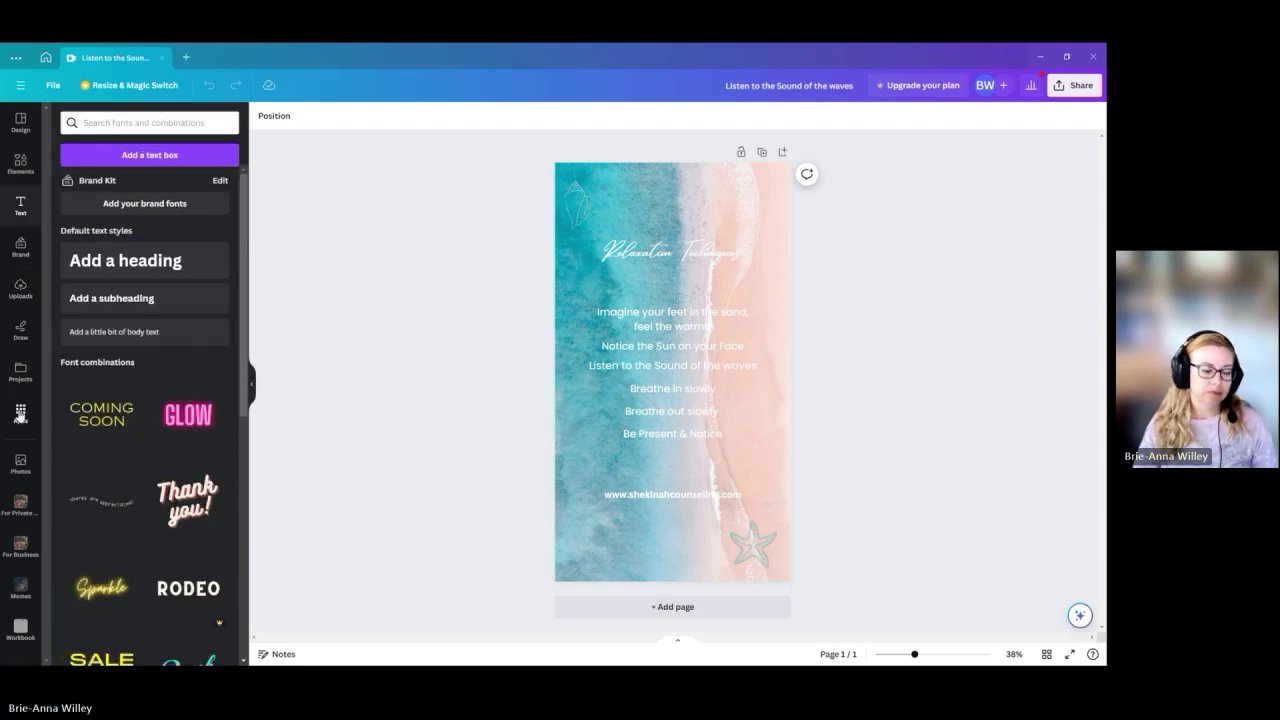
Add a square frame from the elements to the story page, and delete it again.
{"action": "left_click", "coordinate": [20, 165]}
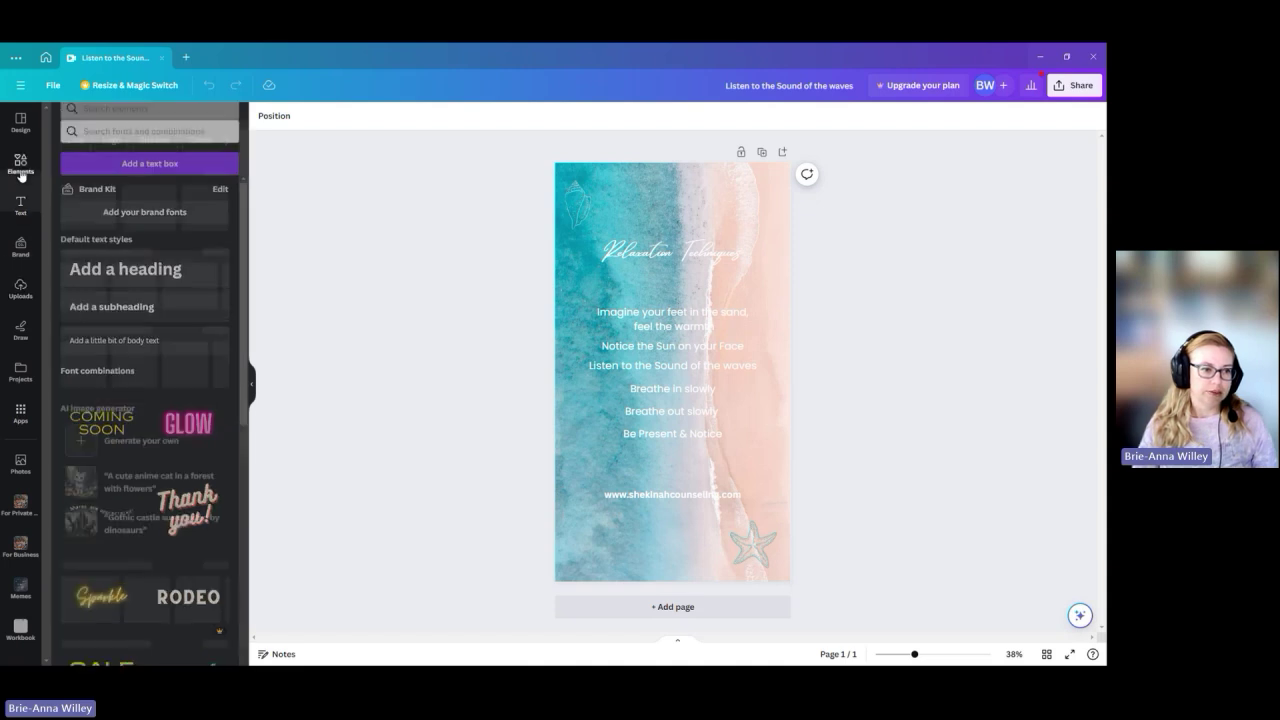
{"action": "scroll", "coordinate": [171, 389], "scroll_direction": "down", "scroll_amount": 5}
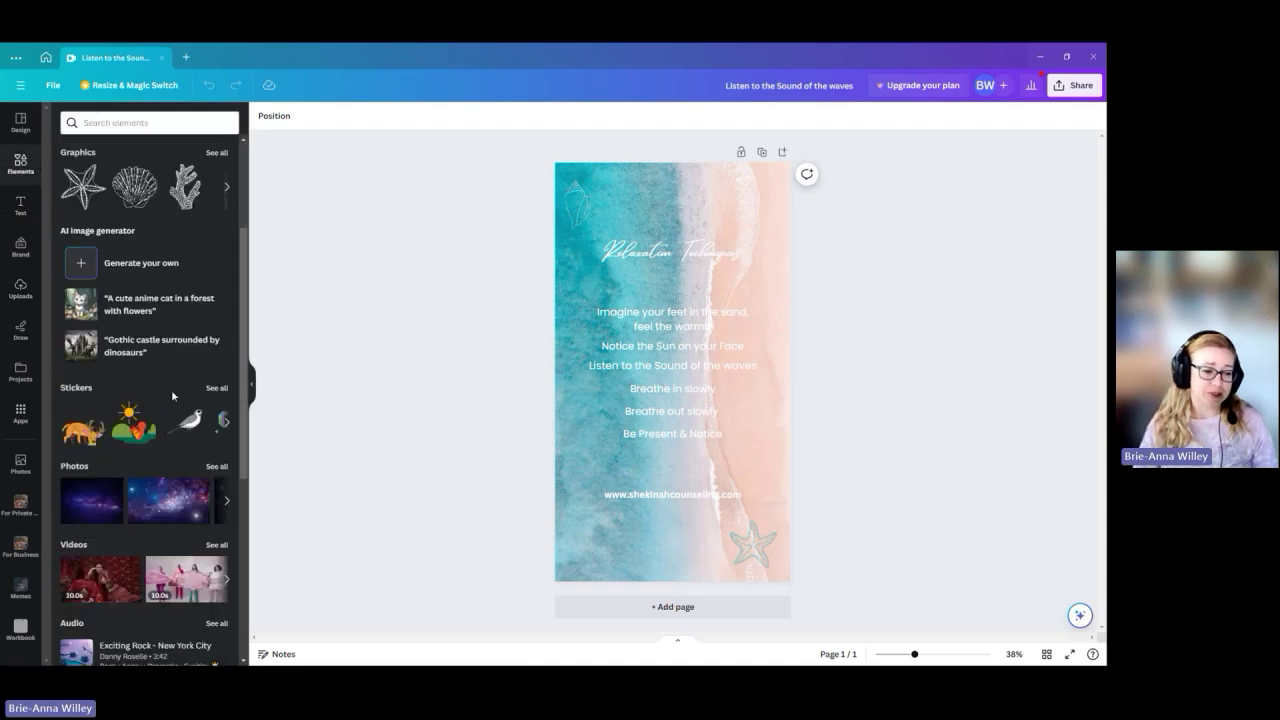
{"action": "scroll", "coordinate": [174, 397], "scroll_direction": "down", "scroll_amount": 3}
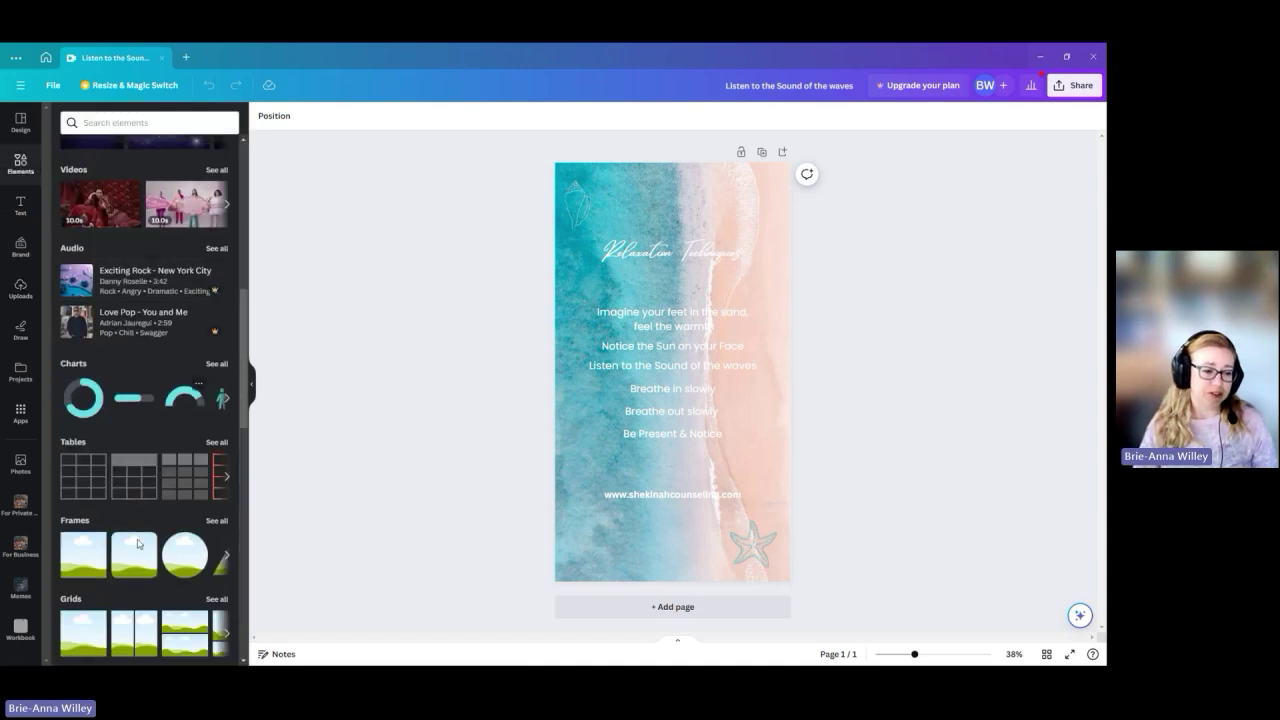
{"action": "left_click", "coordinate": [77, 557]}
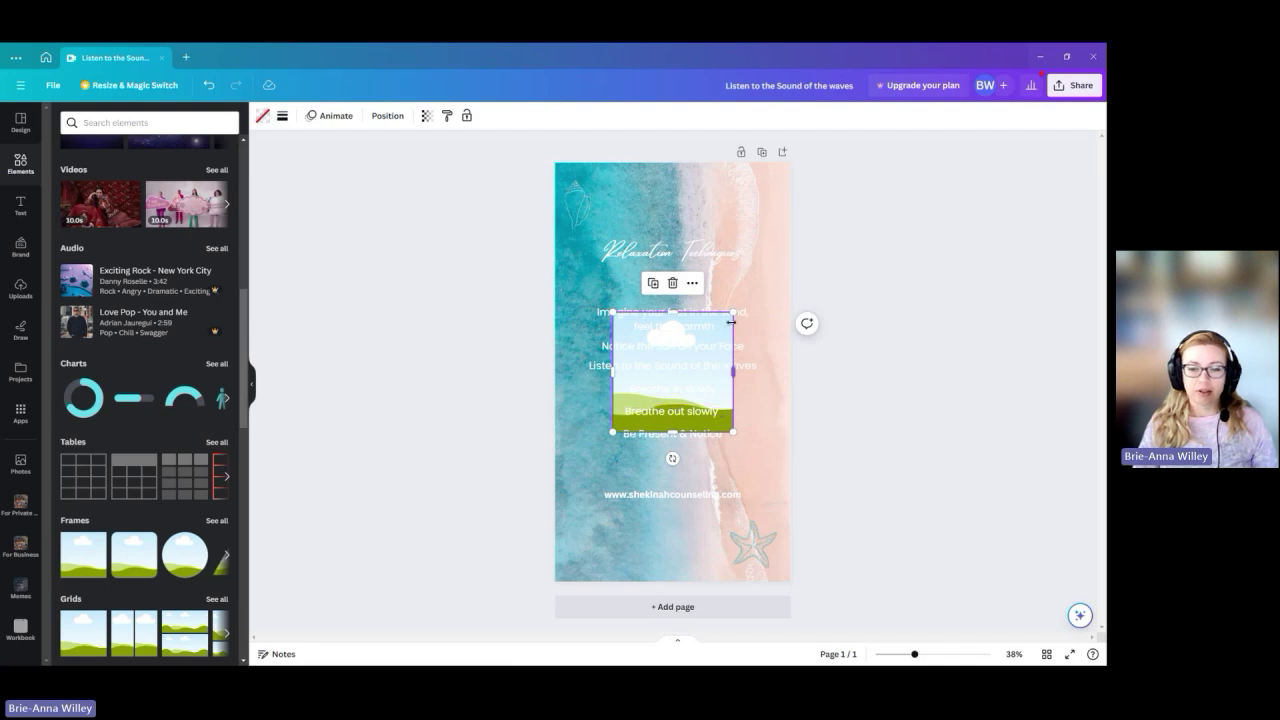
{"action": "left_click", "coordinate": [672, 283]}
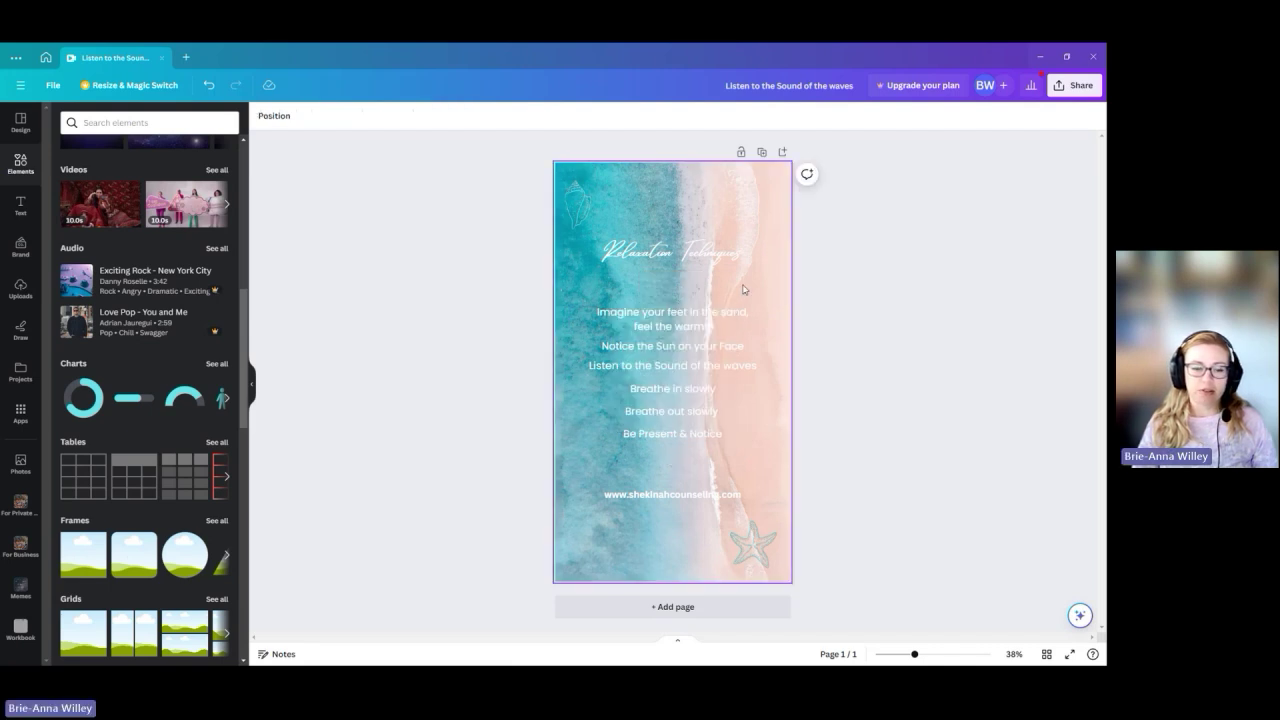